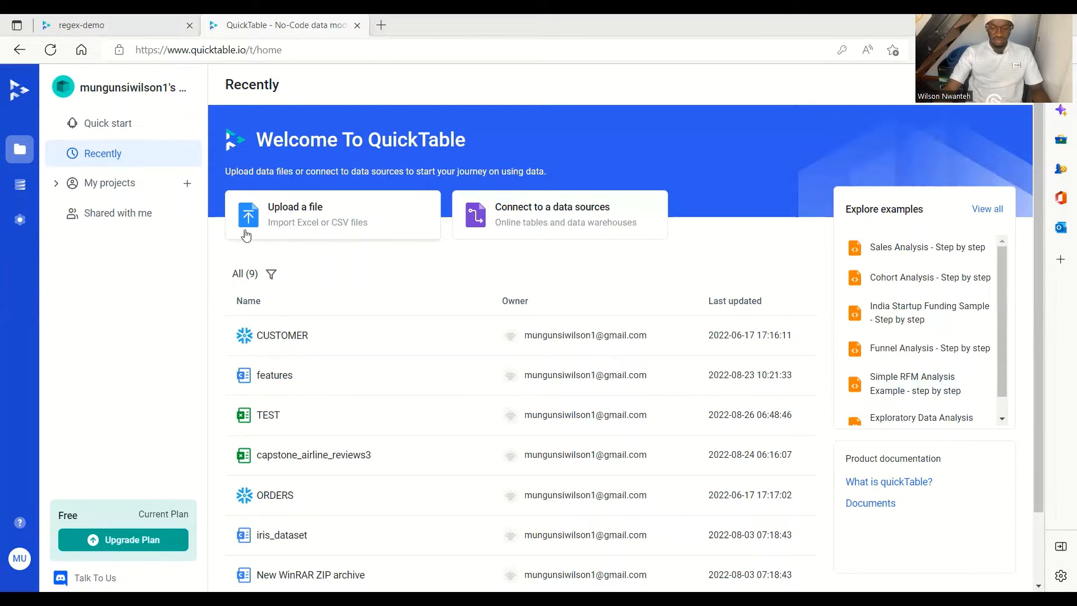
Open the data integration page under the data connections and start a new connection
{"action": "left_click", "coordinate": [20, 186]}
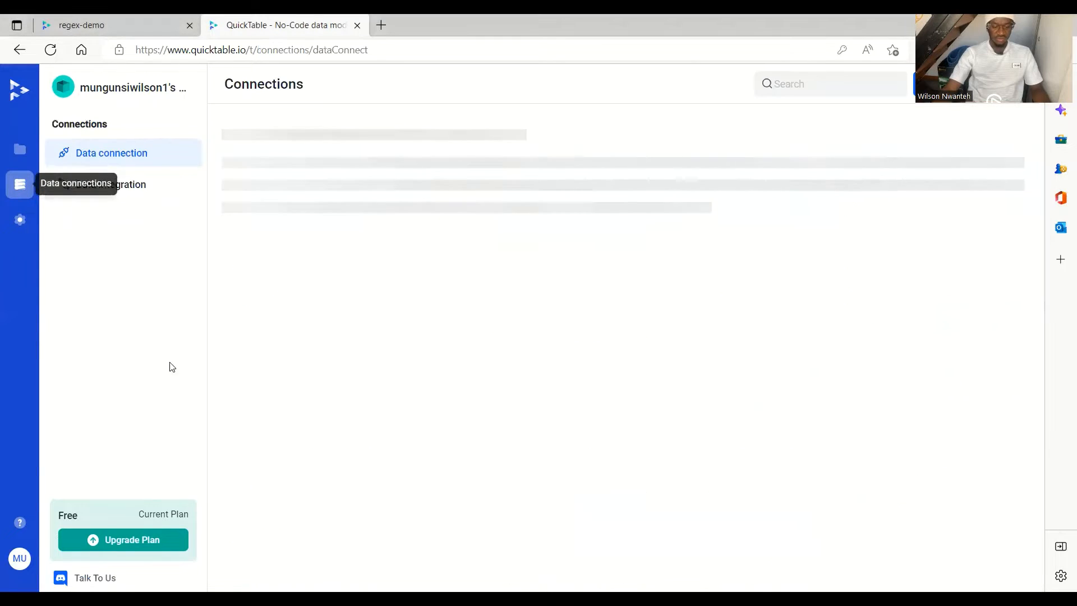
{"action": "left_click", "coordinate": [108, 189]}
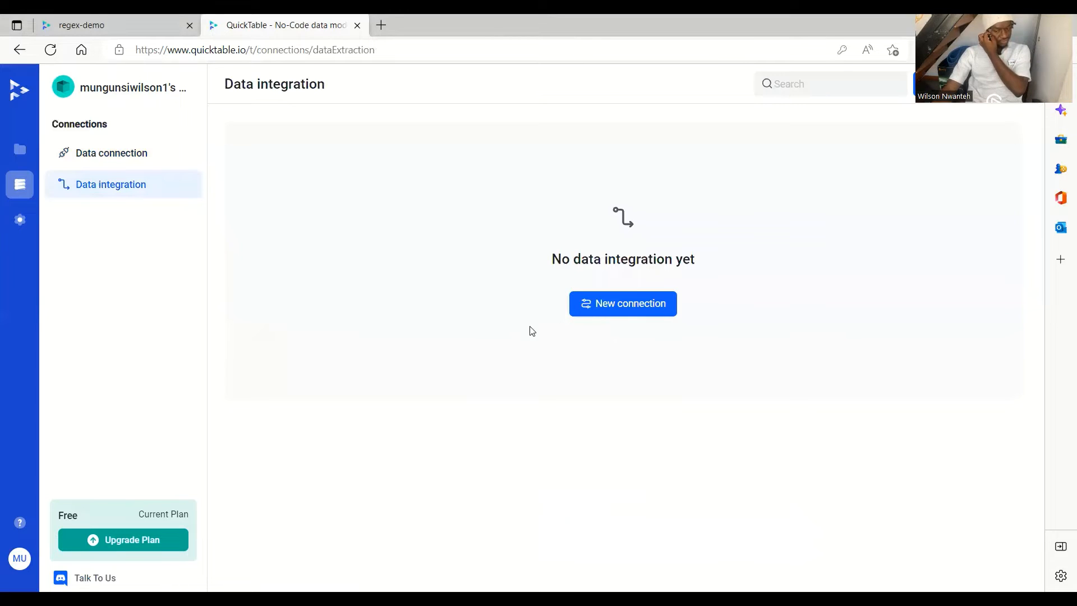
{"action": "left_click", "coordinate": [608, 307]}
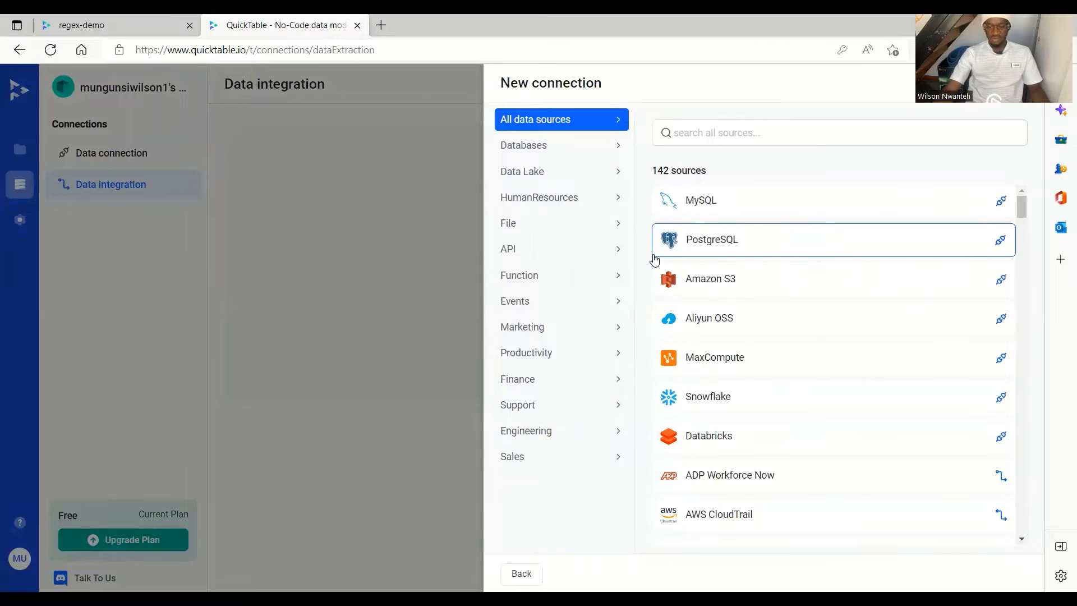
Examine the sources offered in the Databases, Data Lake, HumanResources and File categories
{"action": "left_click", "coordinate": [528, 153]}
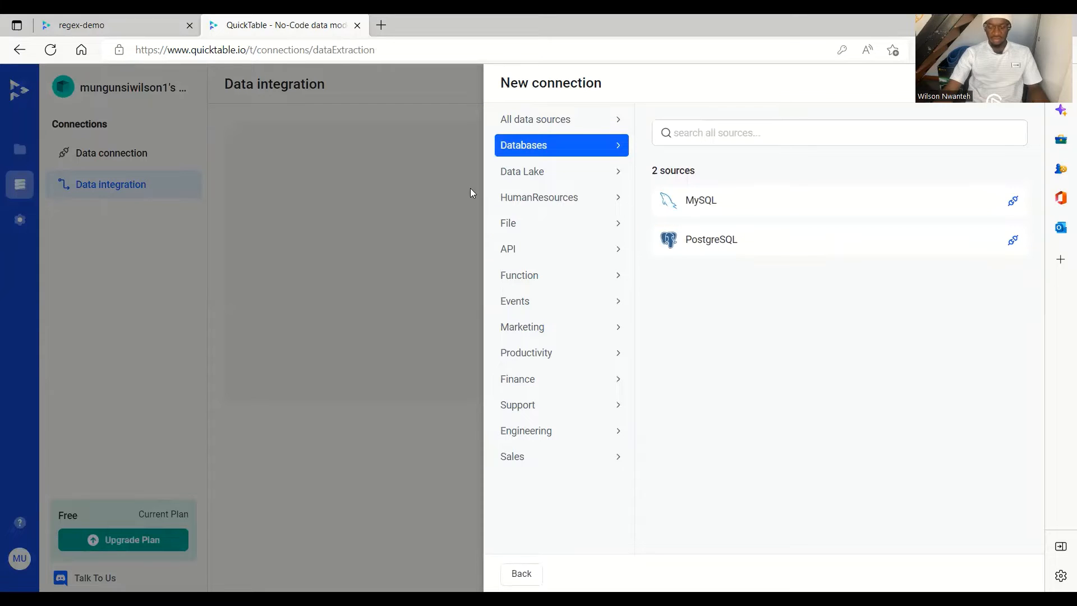
{"action": "left_click", "coordinate": [525, 175]}
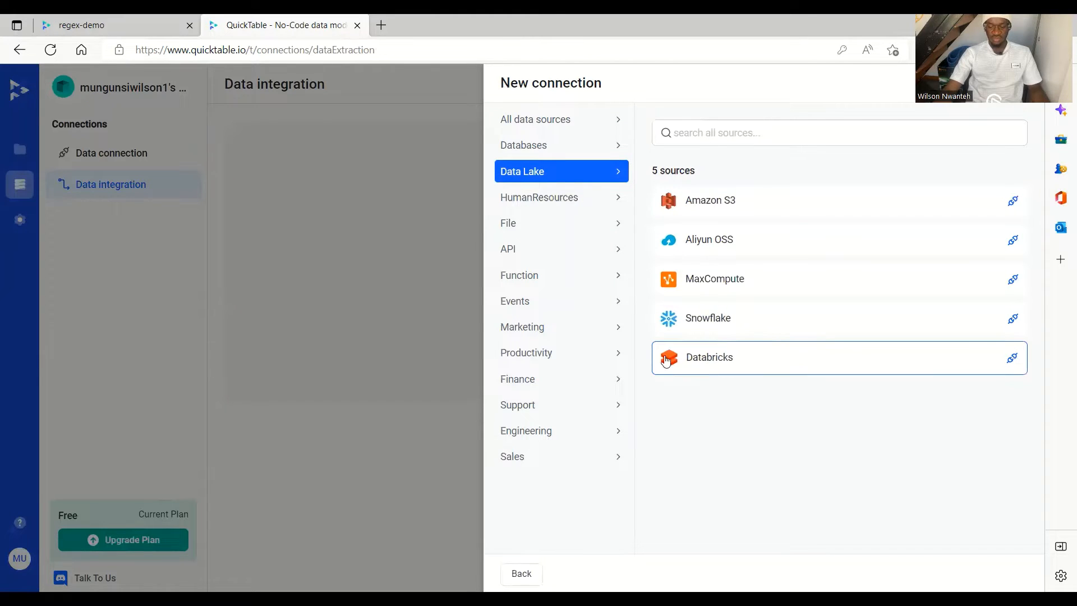
{"action": "left_click", "coordinate": [544, 200]}
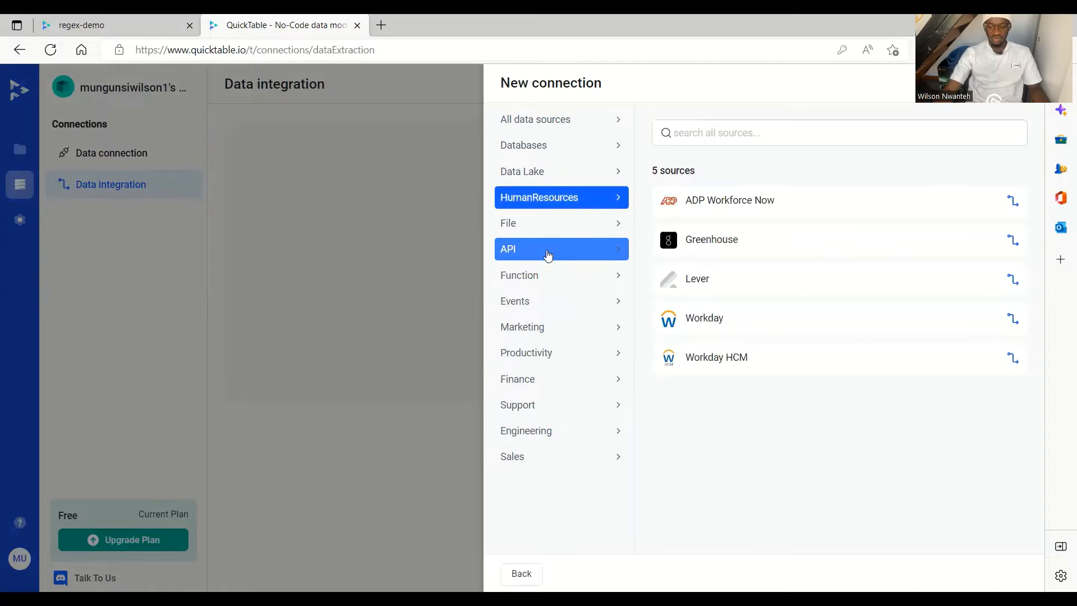
{"action": "left_click", "coordinate": [549, 223]}
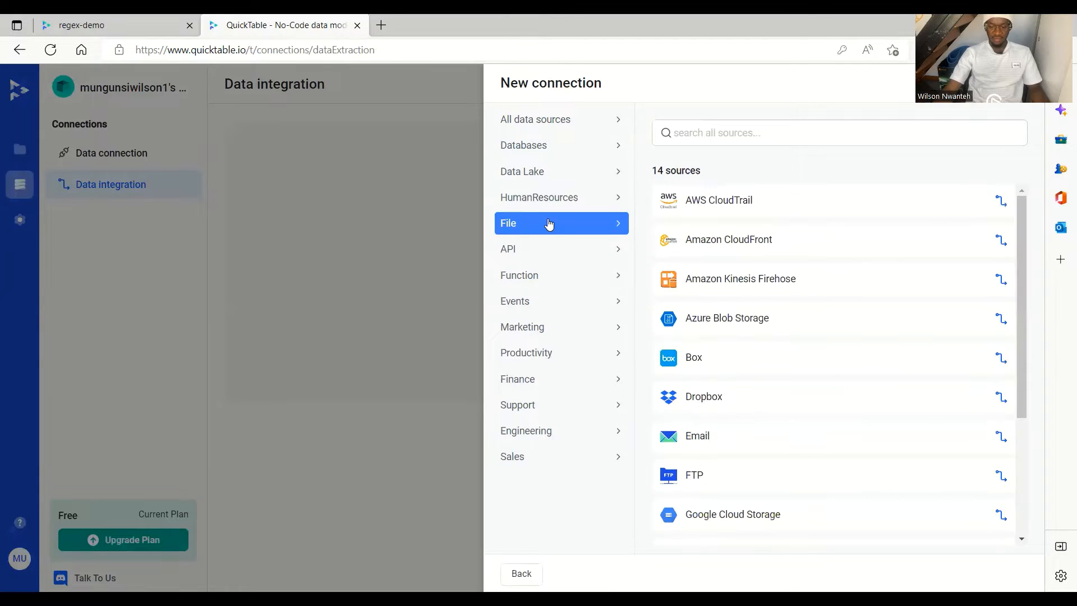
{"action": "scroll", "coordinate": [733, 296], "scroll_direction": "down", "scroll_amount": 1}
{"action": "scroll", "coordinate": [734, 295], "scroll_direction": "up", "scroll_amount": 1}
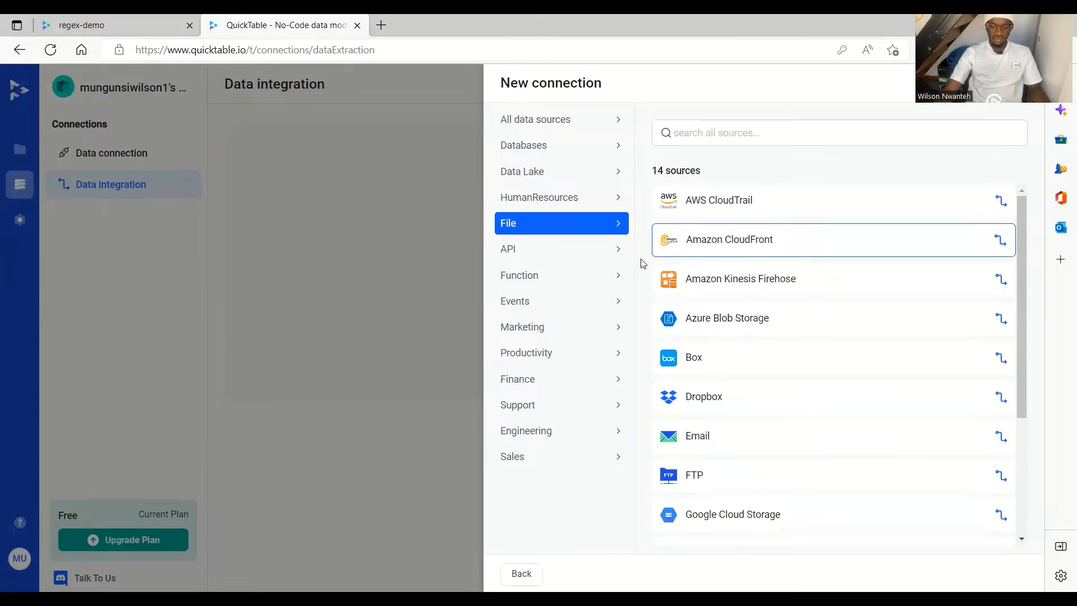
Examine the sources offered in the categories from API through Sales, and close the new connection form without choosing one
{"action": "left_click", "coordinate": [524, 260]}
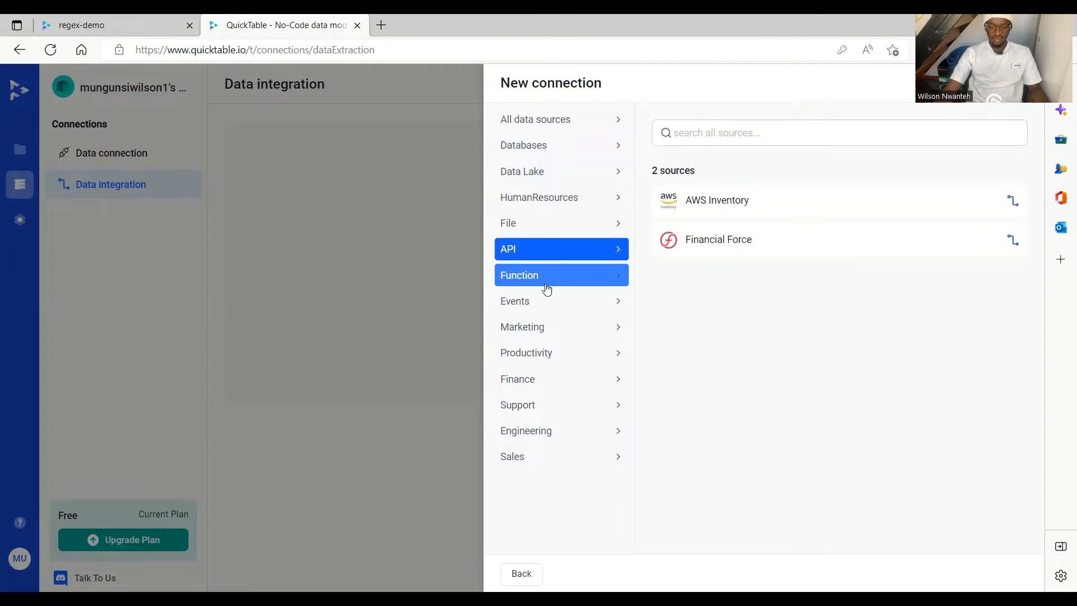
{"action": "left_click", "coordinate": [547, 280]}
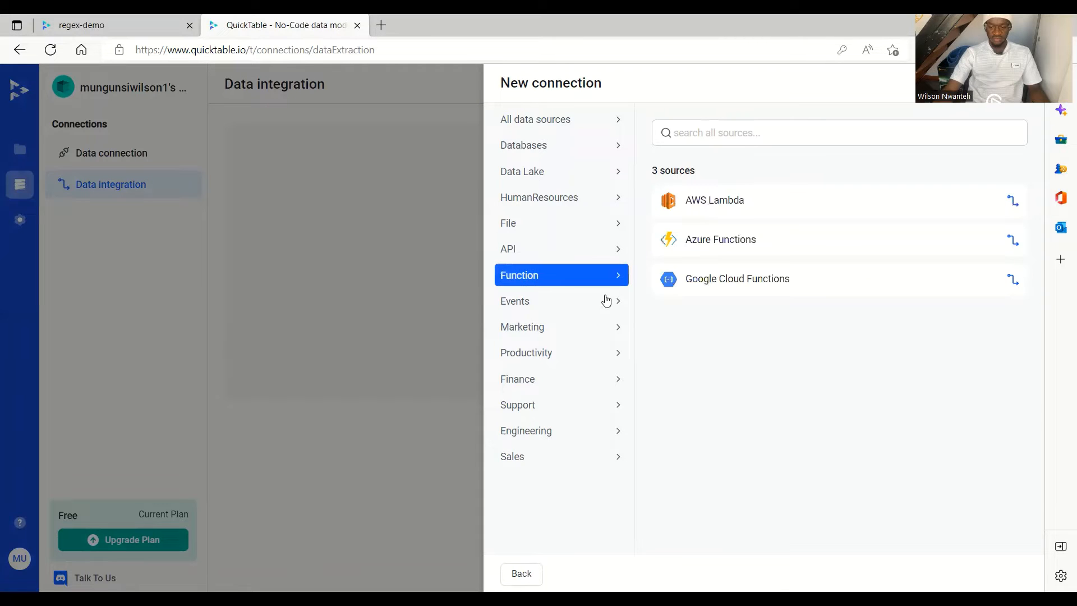
{"action": "left_click", "coordinate": [560, 303]}
{"action": "left_click", "coordinate": [553, 331]}
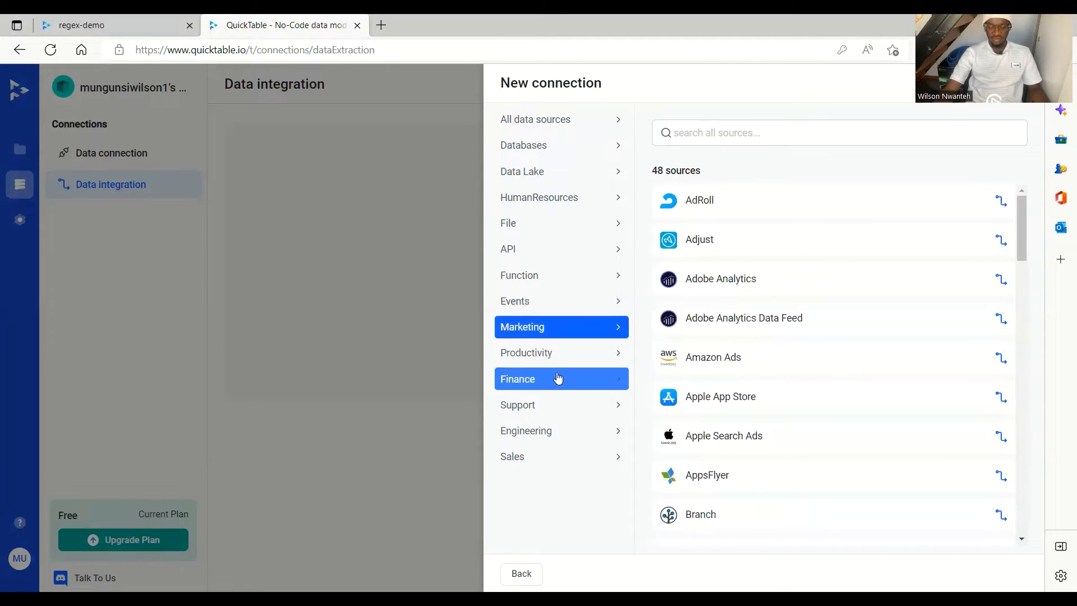
{"action": "left_click", "coordinate": [563, 356]}
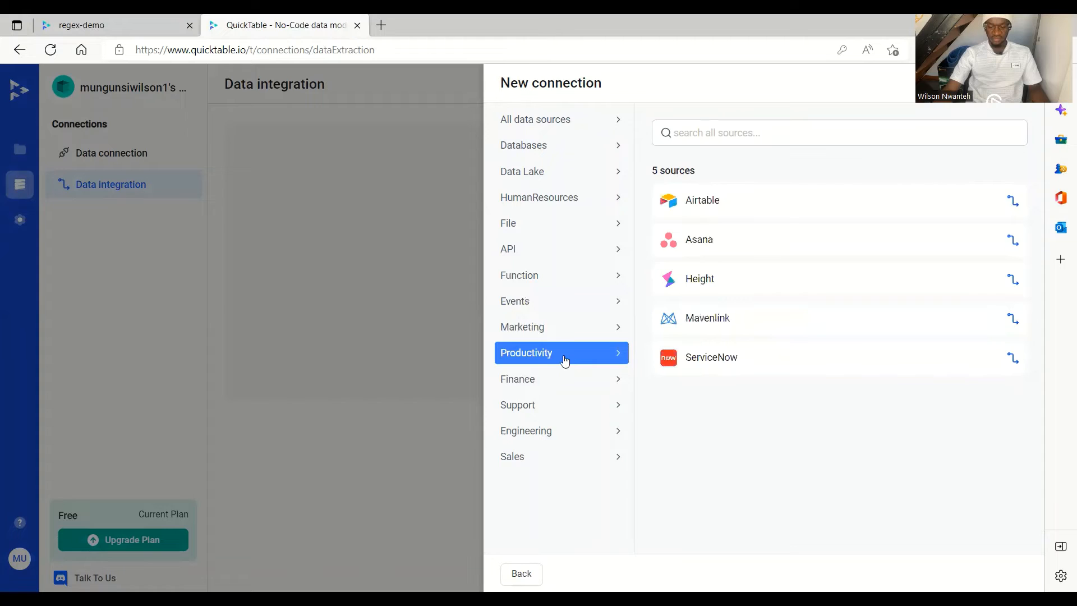
{"action": "left_click", "coordinate": [554, 386]}
{"action": "left_click", "coordinate": [578, 406]}
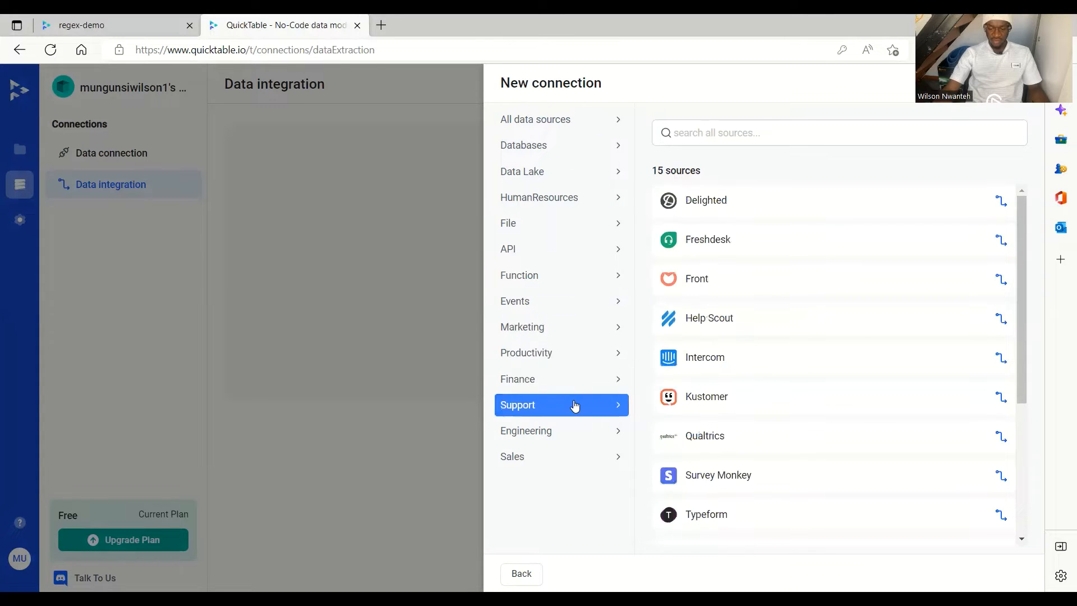
{"action": "scroll", "coordinate": [729, 359], "scroll_direction": "down", "scroll_amount": 4}
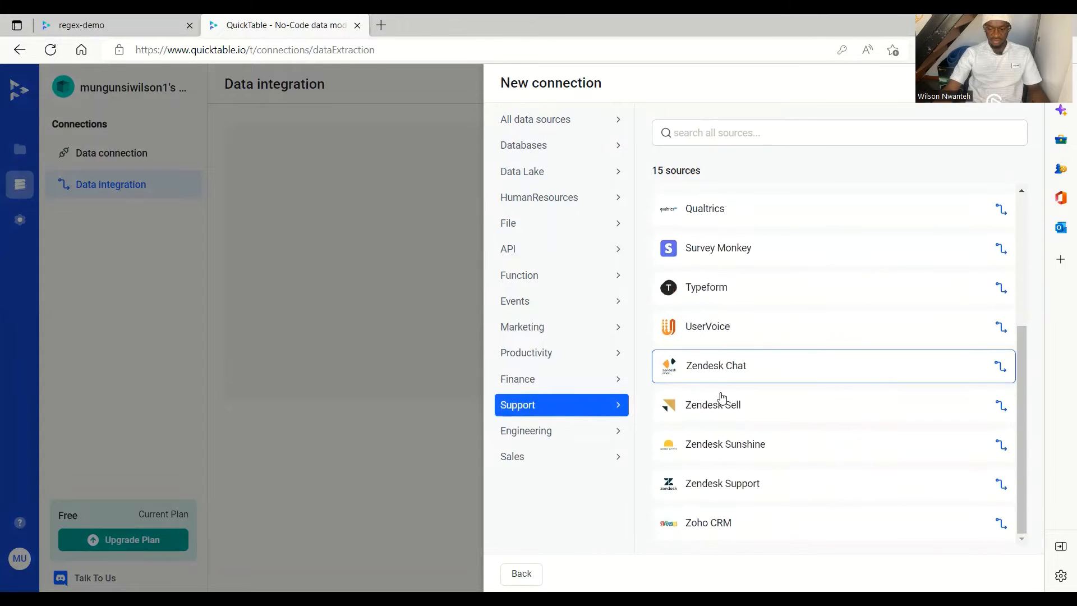
{"action": "left_click", "coordinate": [569, 429]}
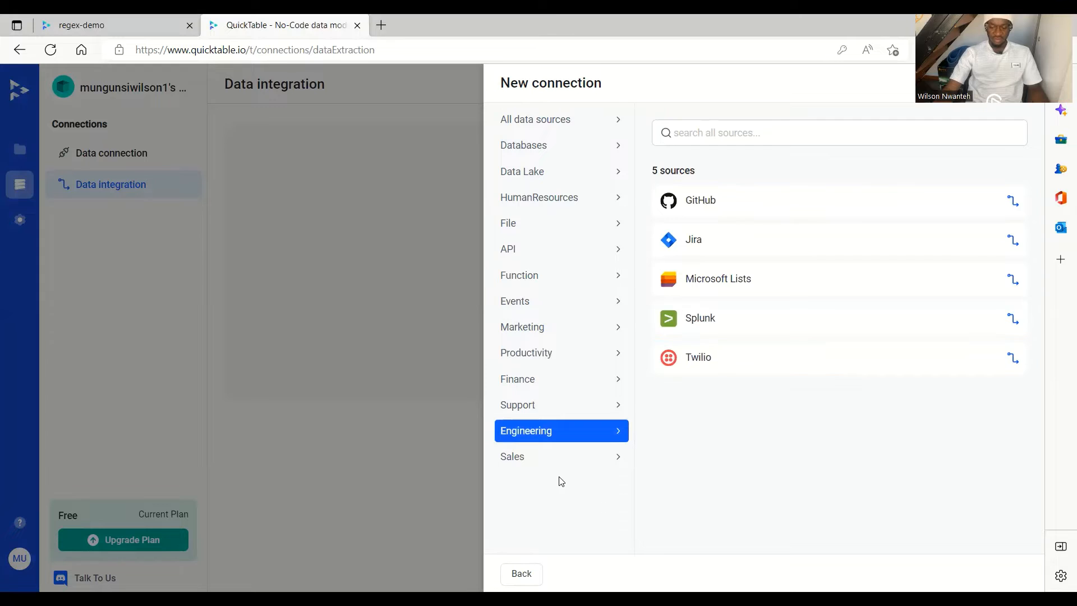
{"action": "left_click", "coordinate": [542, 458]}
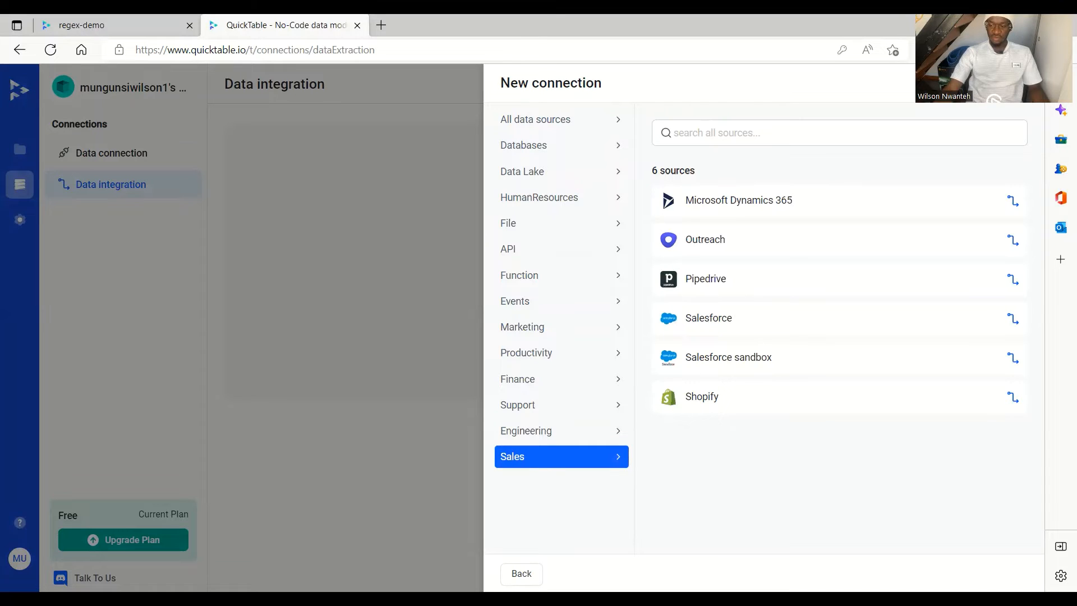
{"action": "left_click", "coordinate": [453, 248]}
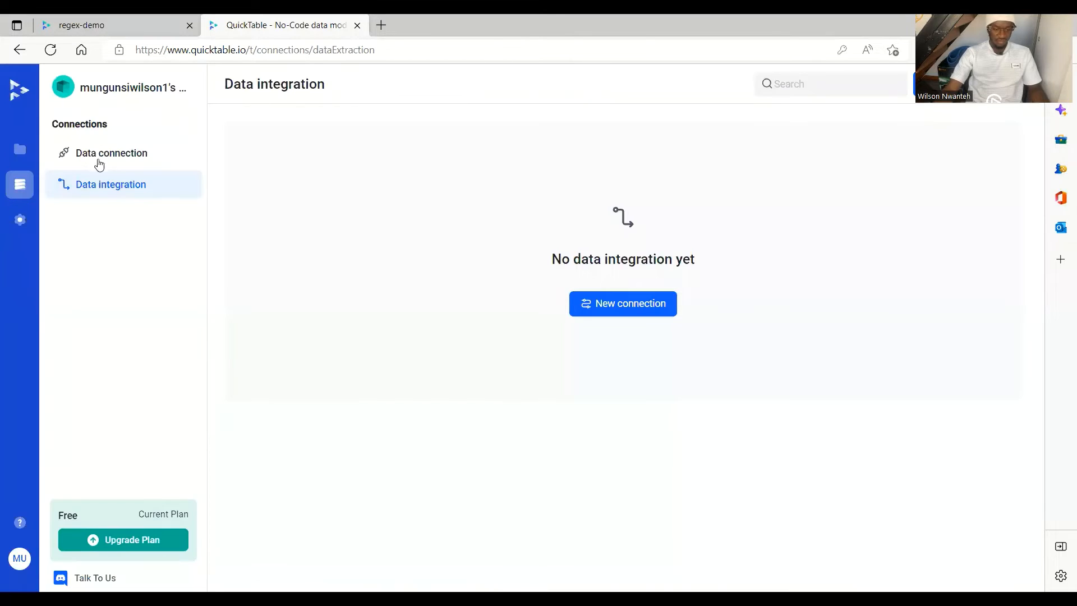
Return to the home page and open the CUSTOMER dataset from the recent files
{"action": "left_click", "coordinate": [21, 151]}
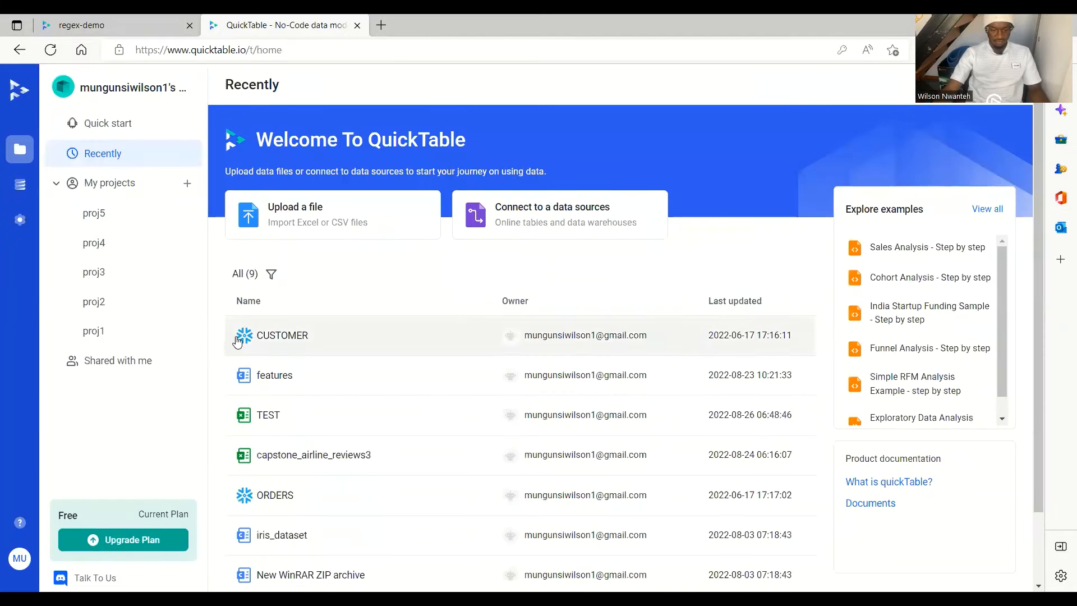
{"action": "scroll", "coordinate": [241, 325], "scroll_direction": "down", "scroll_amount": 2}
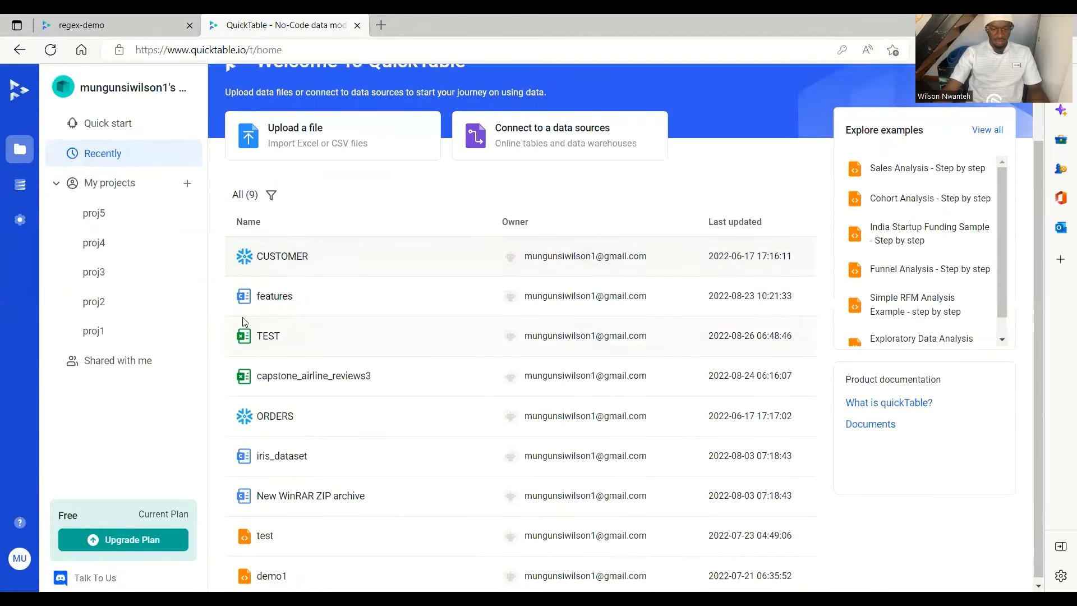
{"action": "left_click", "coordinate": [96, 182]}
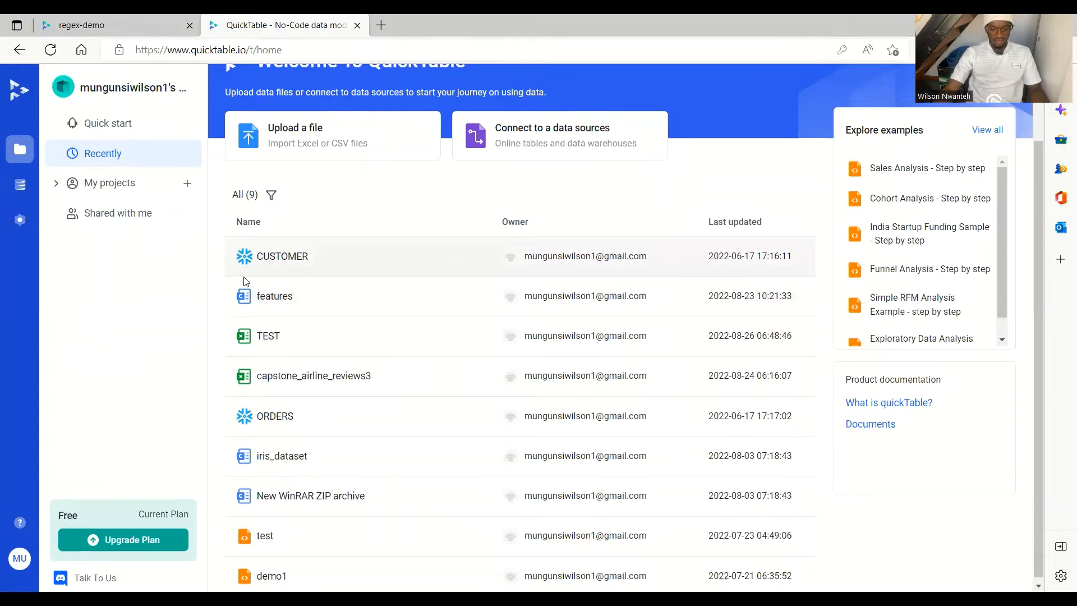
{"action": "left_click", "coordinate": [244, 258]}
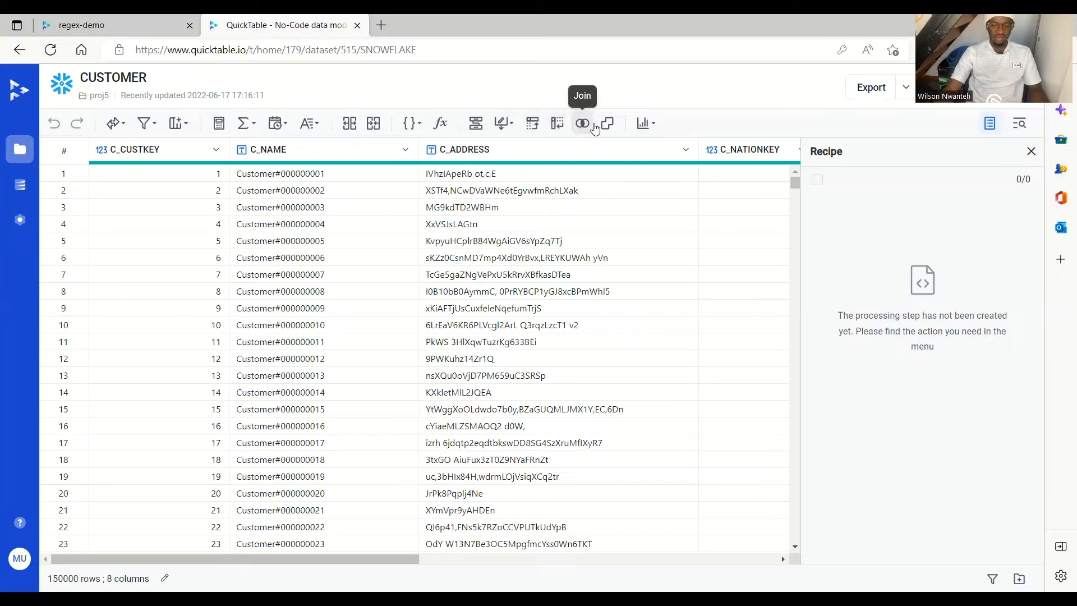
Examine the available chart types and the data in the CUSTOMER table
{"action": "left_click", "coordinate": [639, 125]}
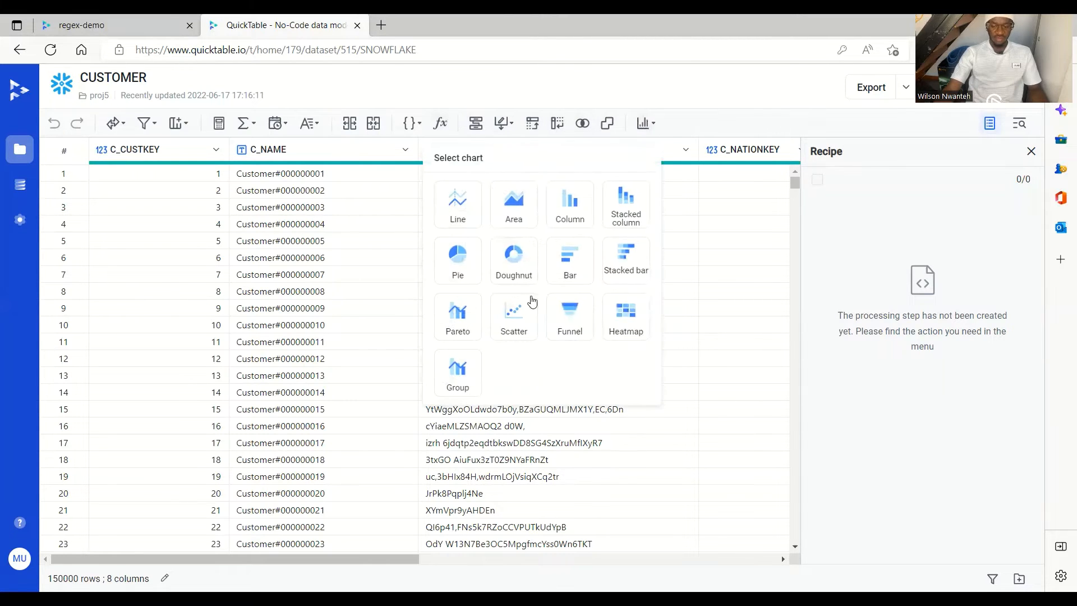
{"action": "left_click", "coordinate": [644, 122]}
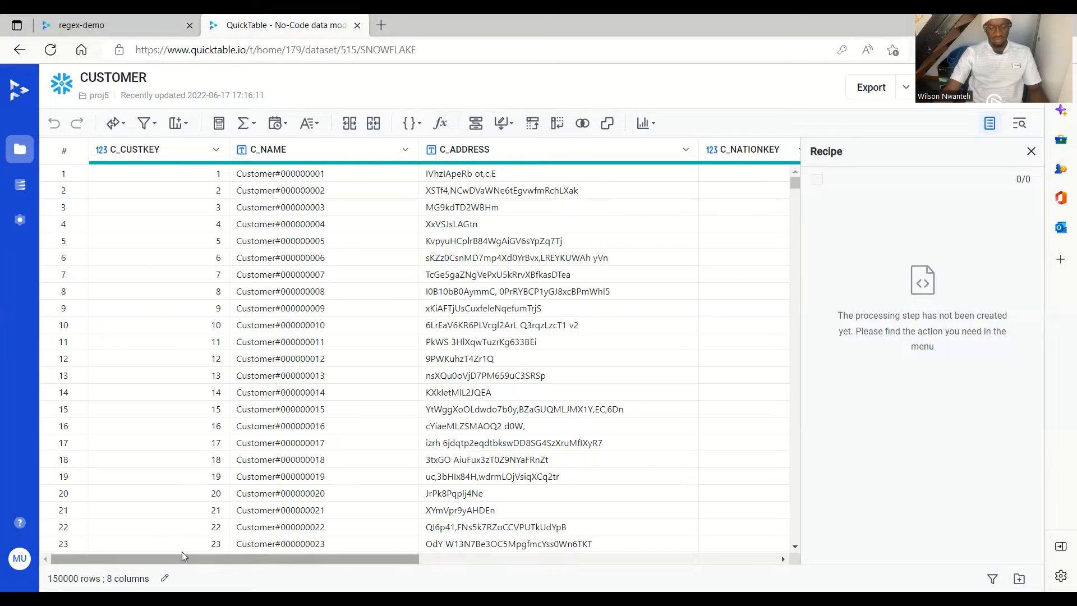
{"action": "left_click_drag", "start_coordinate": [194, 560], "coordinate": [295, 559]}
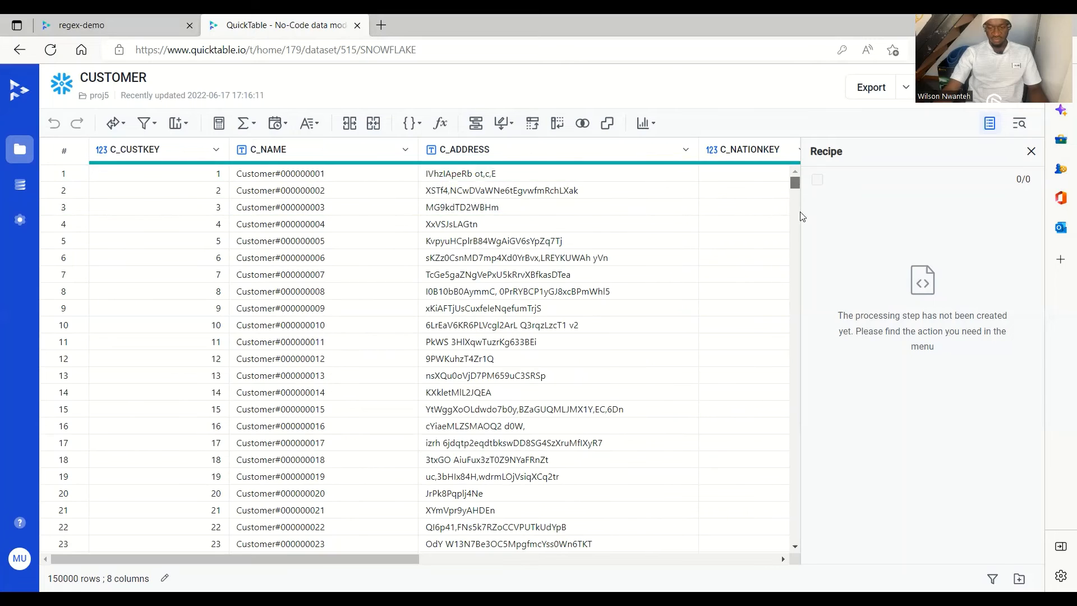
{"action": "mouse_move", "coordinate": [800, 212]}
{"action": "left_mouse_down"}
{"action": "mouse_move", "coordinate": [822, 398]}
{"action": "mouse_move", "coordinate": [909, 218]}
{"action": "mouse_move", "coordinate": [849, 142]}
{"action": "mouse_move", "coordinate": [797, 200]}
{"action": "left_mouse_up"}
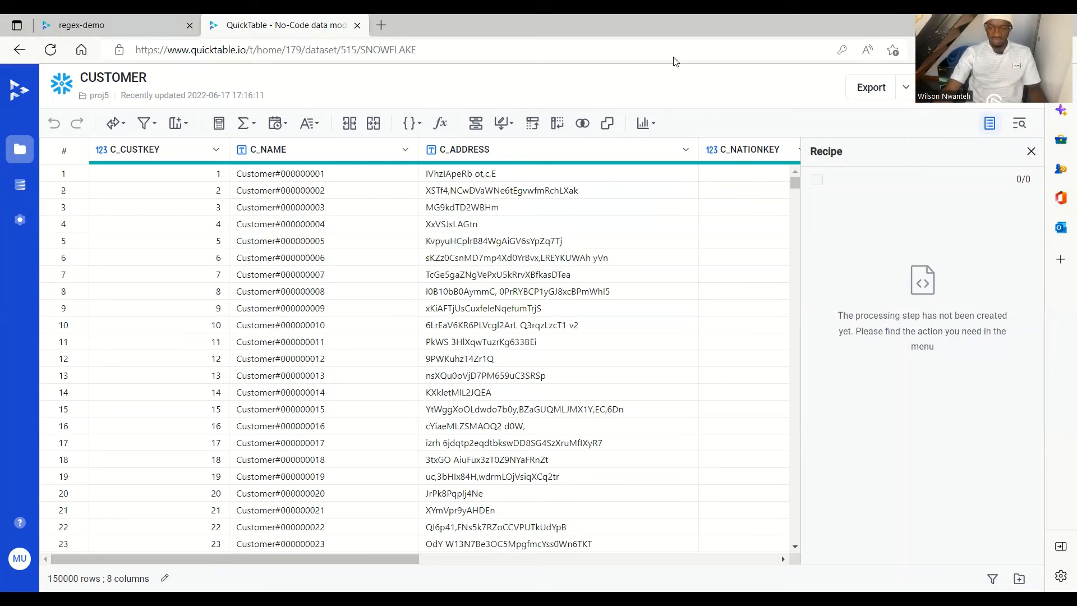
Split the C_NAME column using # as a customized delimiter
{"action": "left_click", "coordinate": [327, 151]}
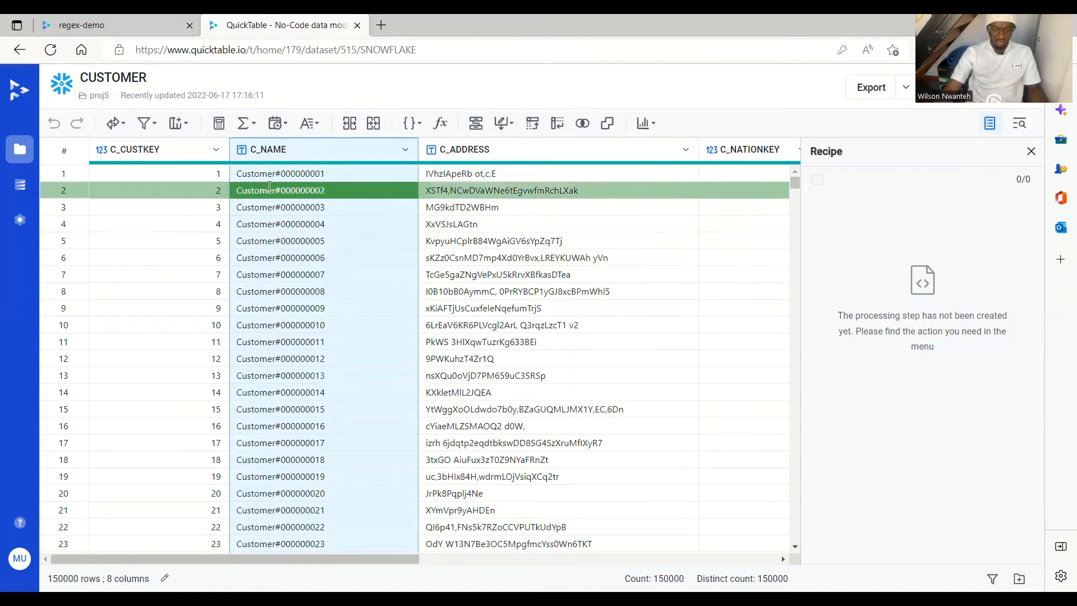
{"action": "left_click", "coordinate": [350, 124]}
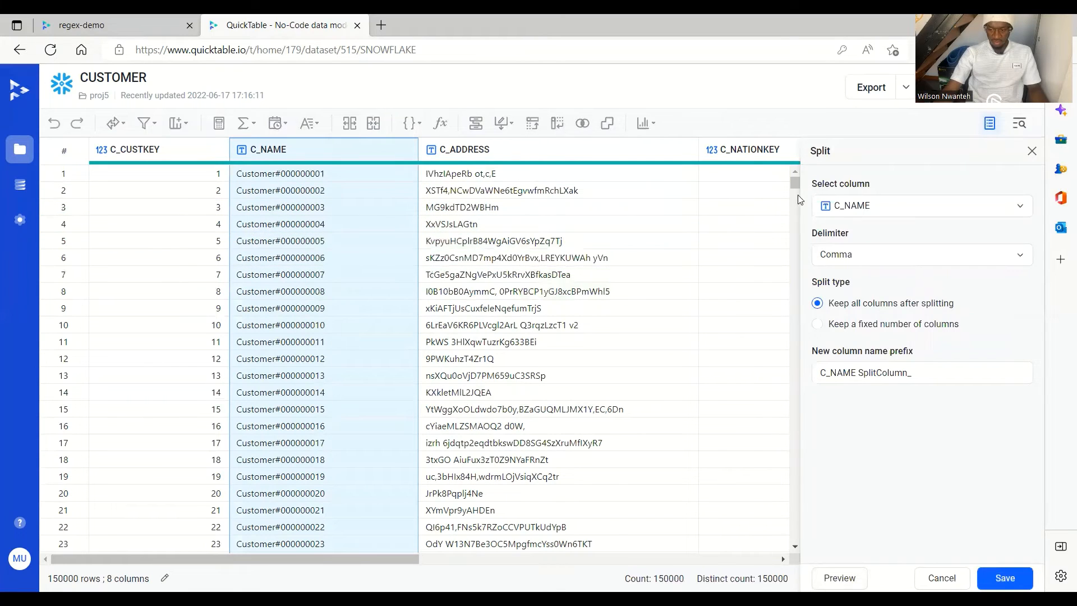
{"action": "left_click", "coordinate": [1021, 257]}
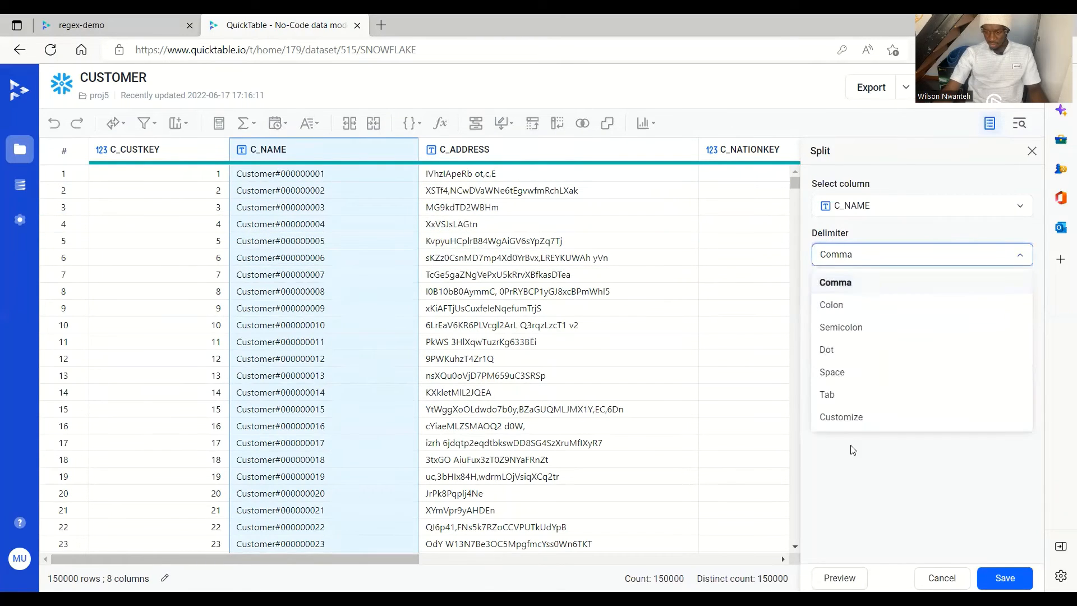
{"action": "left_click", "coordinate": [850, 418]}
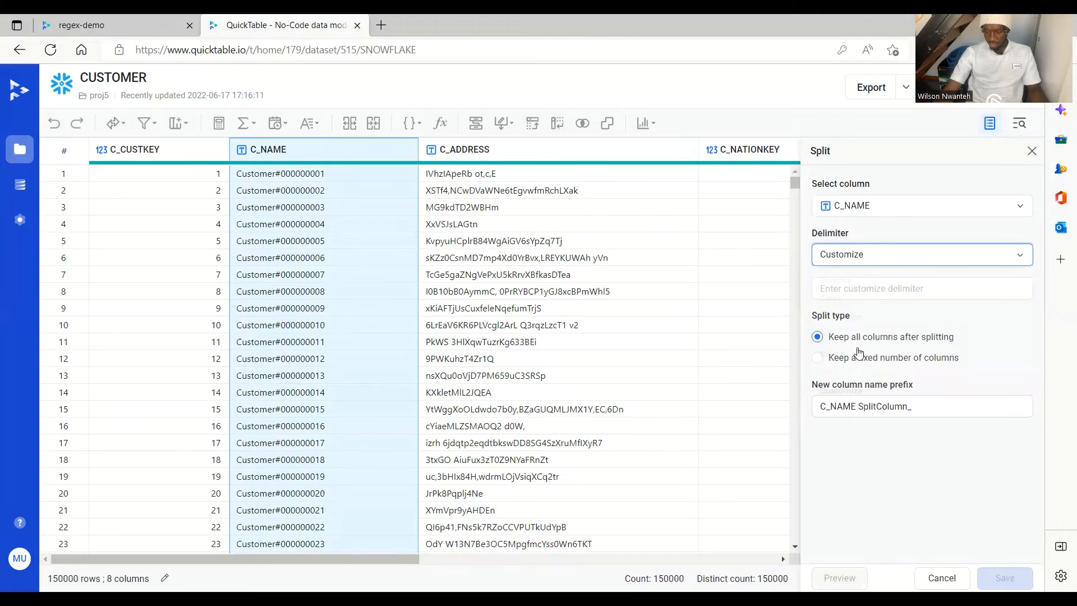
{"action": "left_click", "coordinate": [859, 289]}
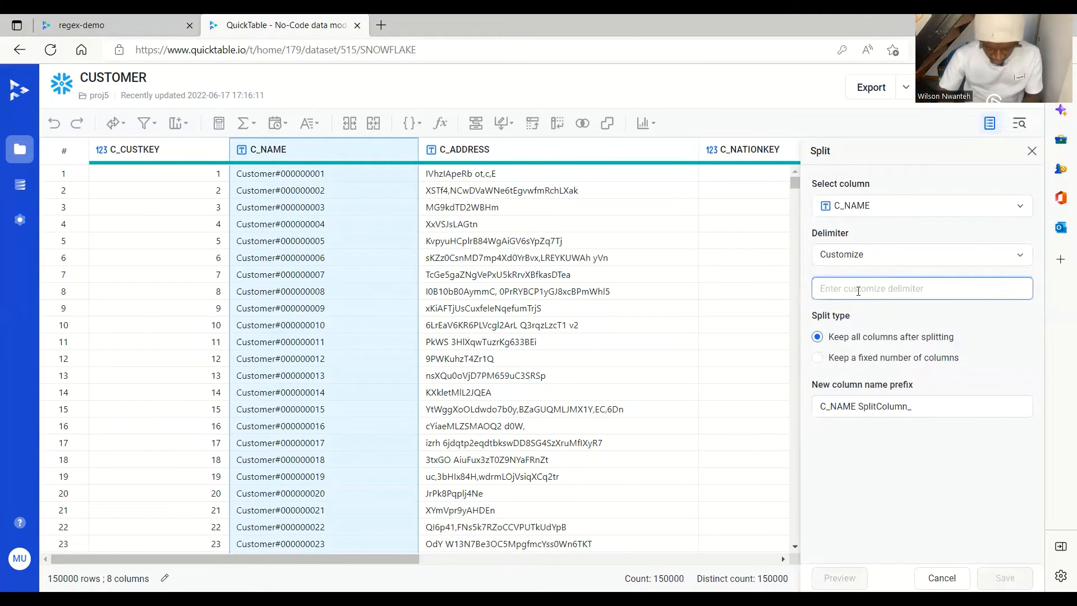
{"action": "type", "text": "#"}
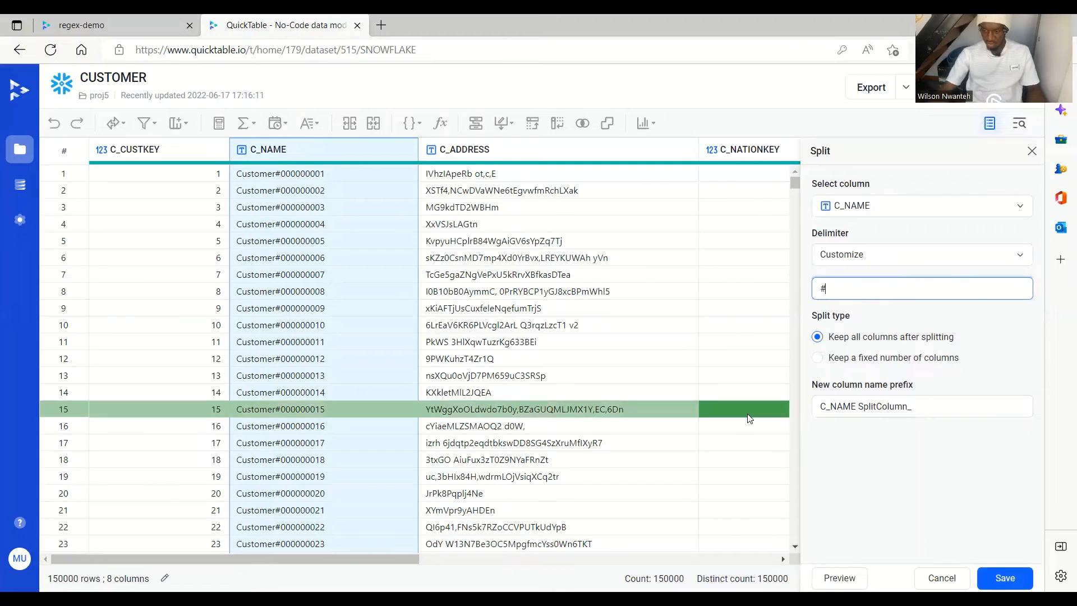
{"action": "left_click", "coordinate": [1026, 576]}
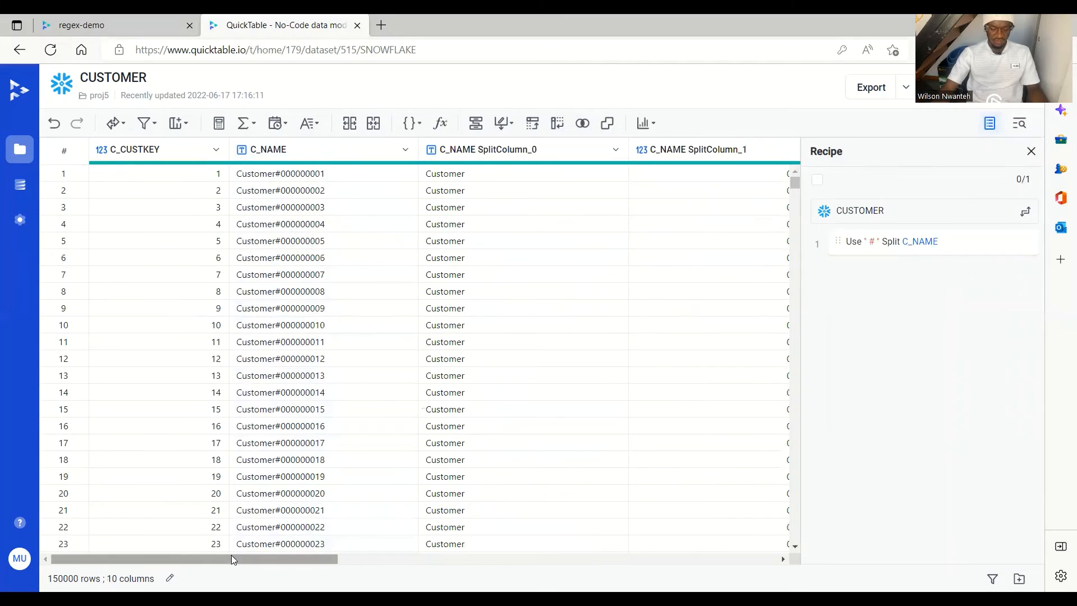
Select all steps in the CUSTOMER recipe, view the SQL generated for them, and close it without downloading
{"action": "left_click_drag", "start_coordinate": [231, 558], "coordinate": [380, 571]}
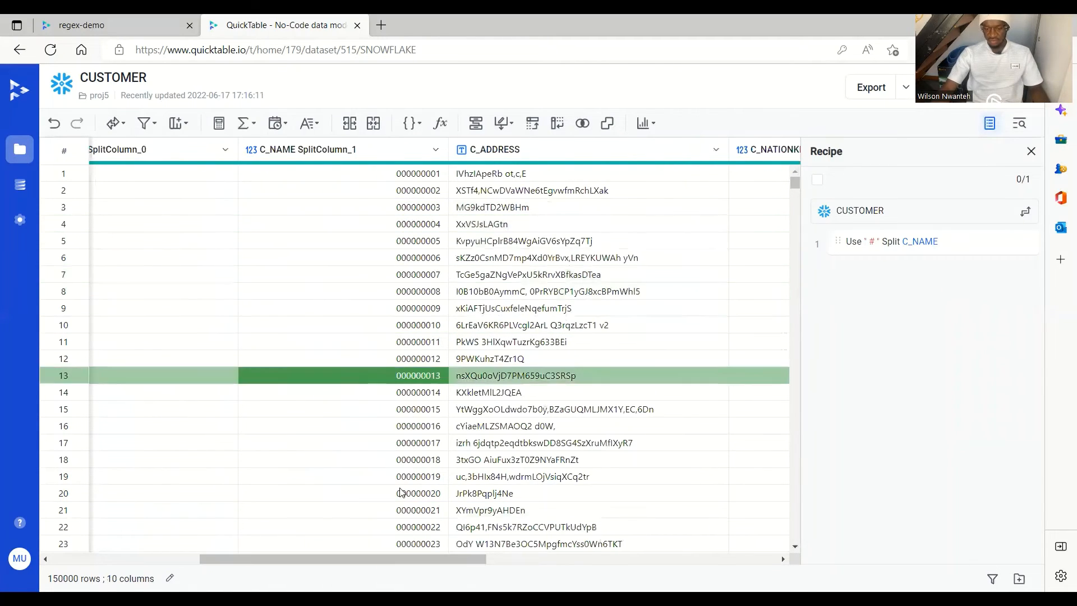
{"action": "left_click_drag", "start_coordinate": [315, 559], "coordinate": [363, 558]}
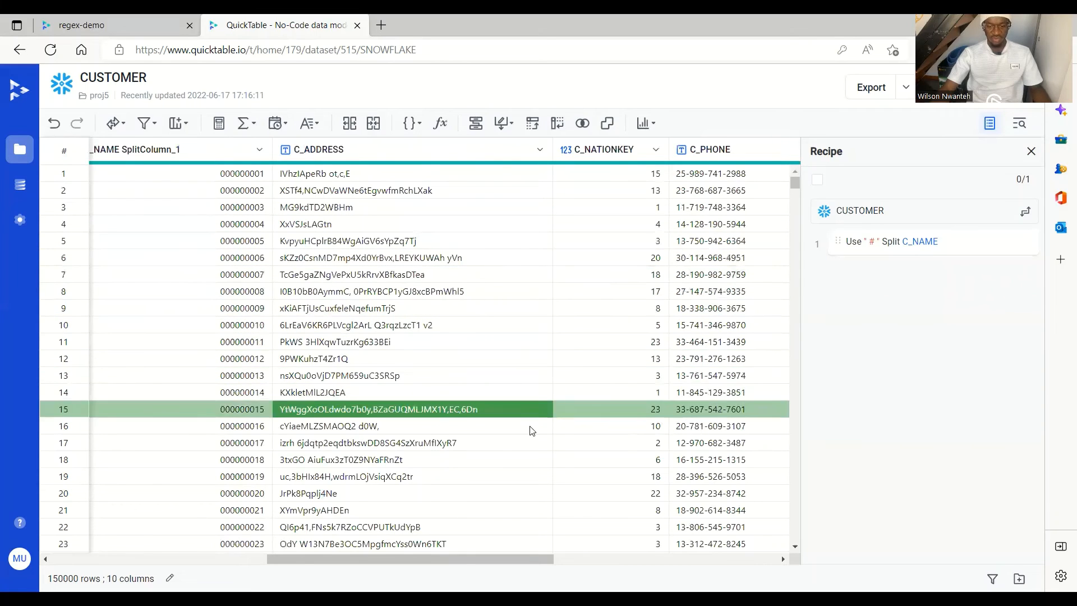
{"action": "left_click", "coordinate": [817, 179]}
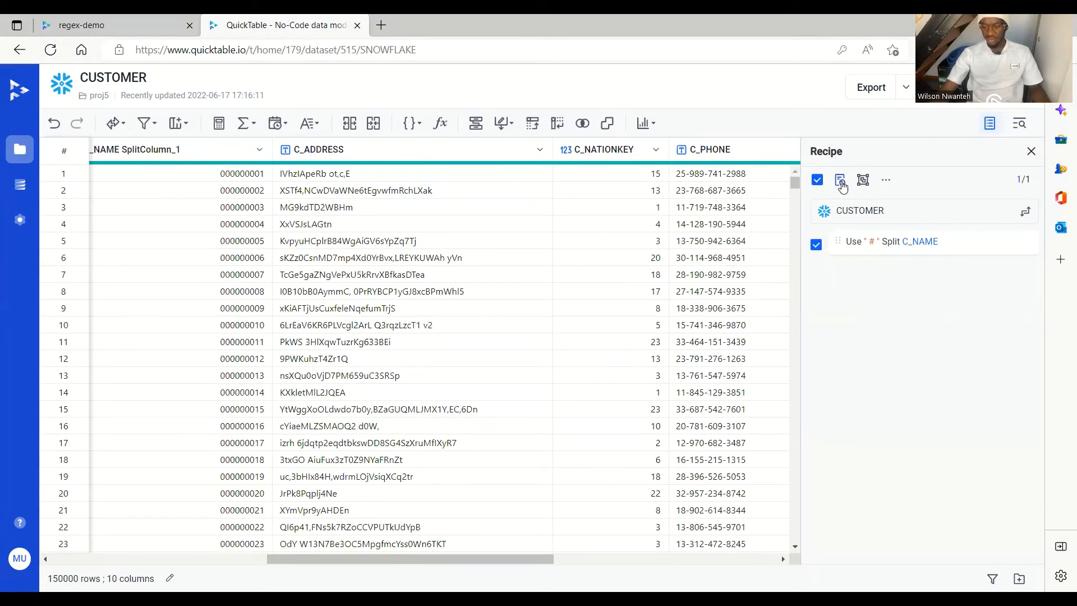
{"action": "left_click", "coordinate": [885, 180]}
{"action": "mouse_move", "coordinate": [888, 180]}
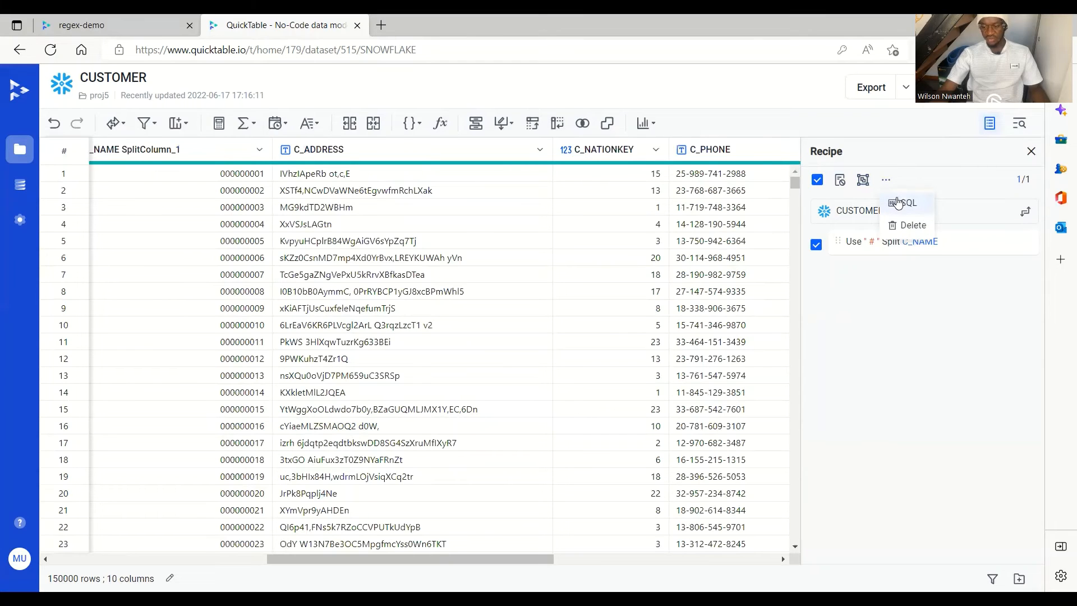
{"action": "left_click", "coordinate": [899, 202]}
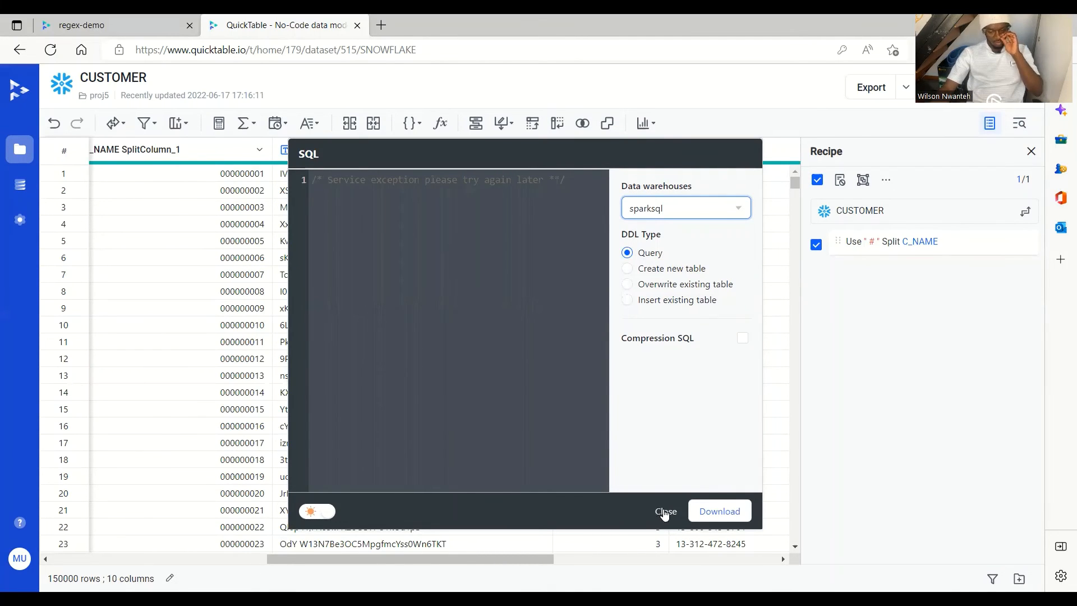
{"action": "left_click", "coordinate": [663, 509]}
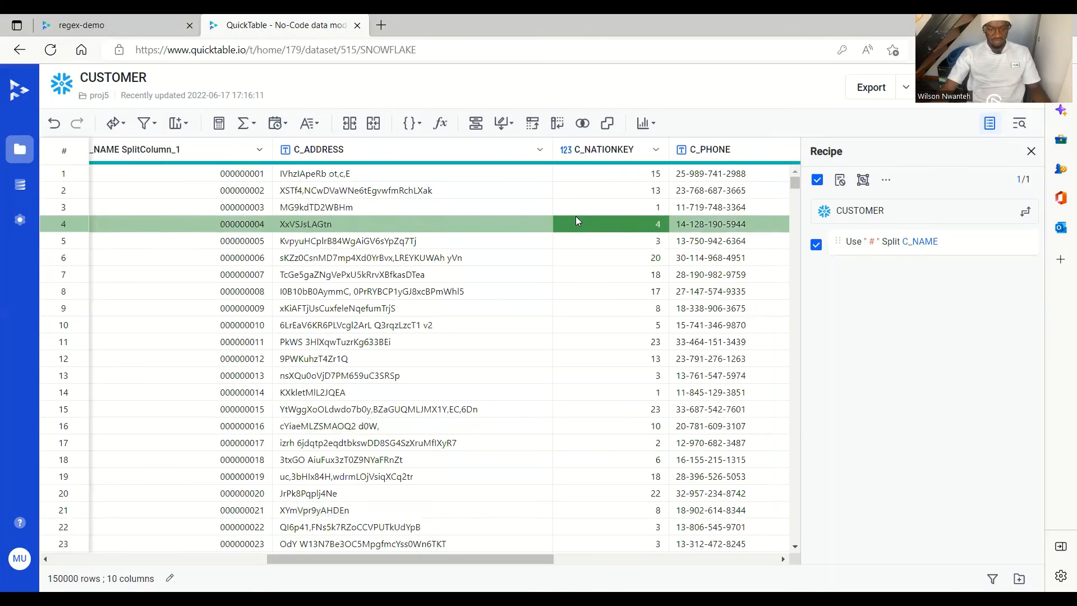
Add an empty step group to the CUSTOMER recipe below the C_NAME split, keeping the default group name
{"action": "scroll", "coordinate": [609, 289], "scroll_direction": "down", "scroll_amount": 3}
{"action": "scroll", "coordinate": [628, 301], "scroll_direction": "up", "scroll_amount": 3}
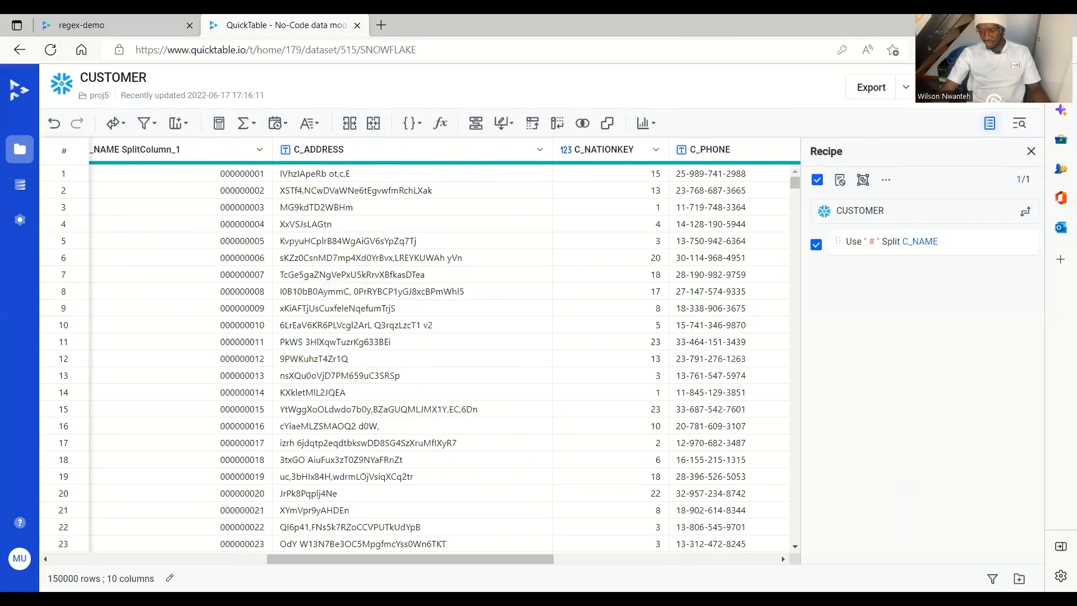
{"action": "left_click", "coordinate": [992, 578]}
{"action": "left_click", "coordinate": [1019, 579]}
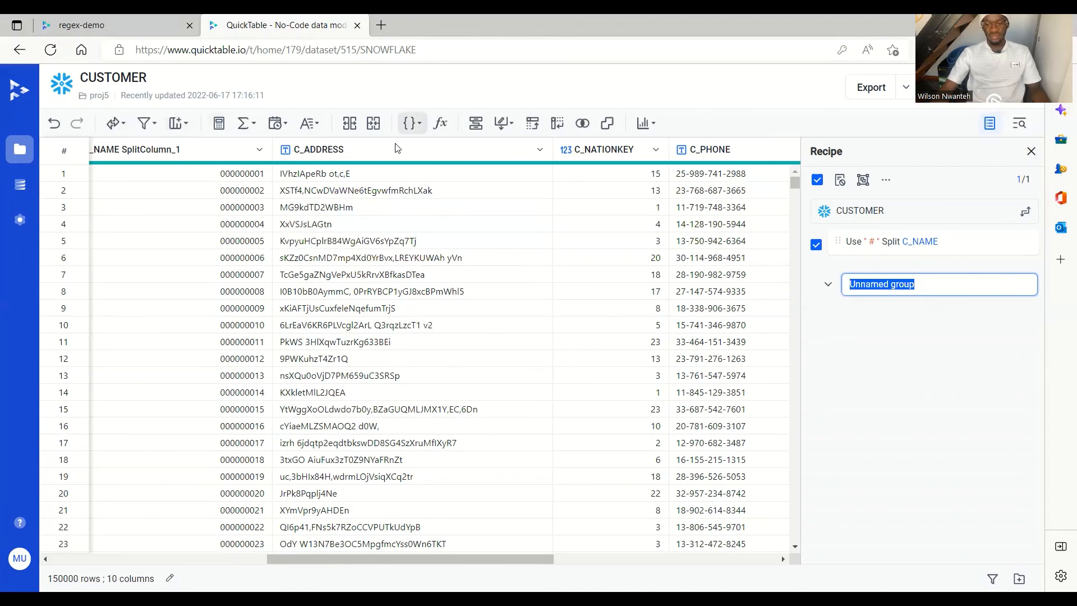
{"action": "left_click", "coordinate": [831, 106]}
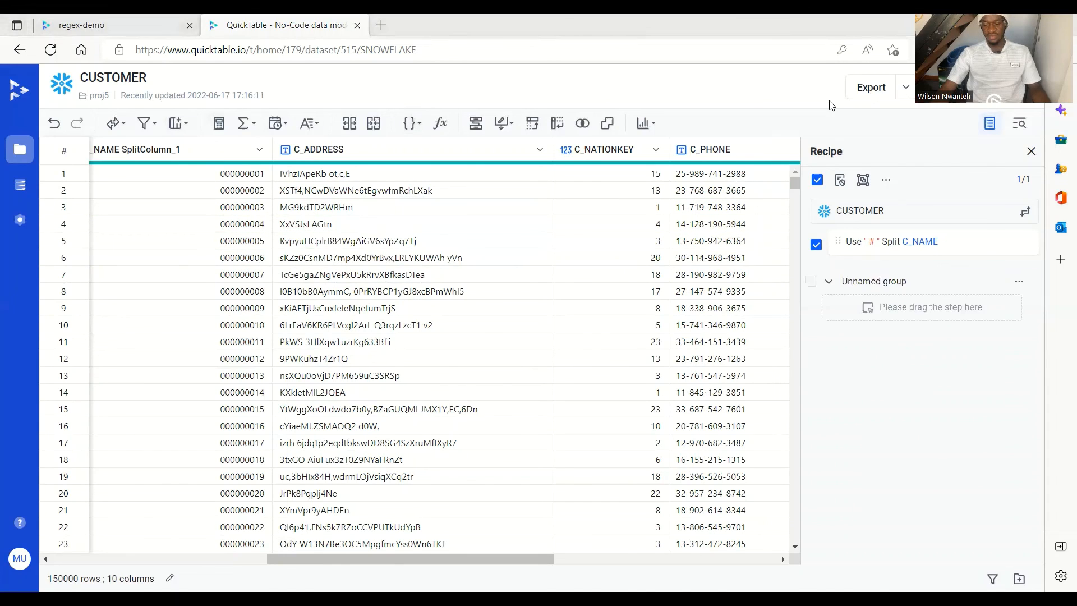